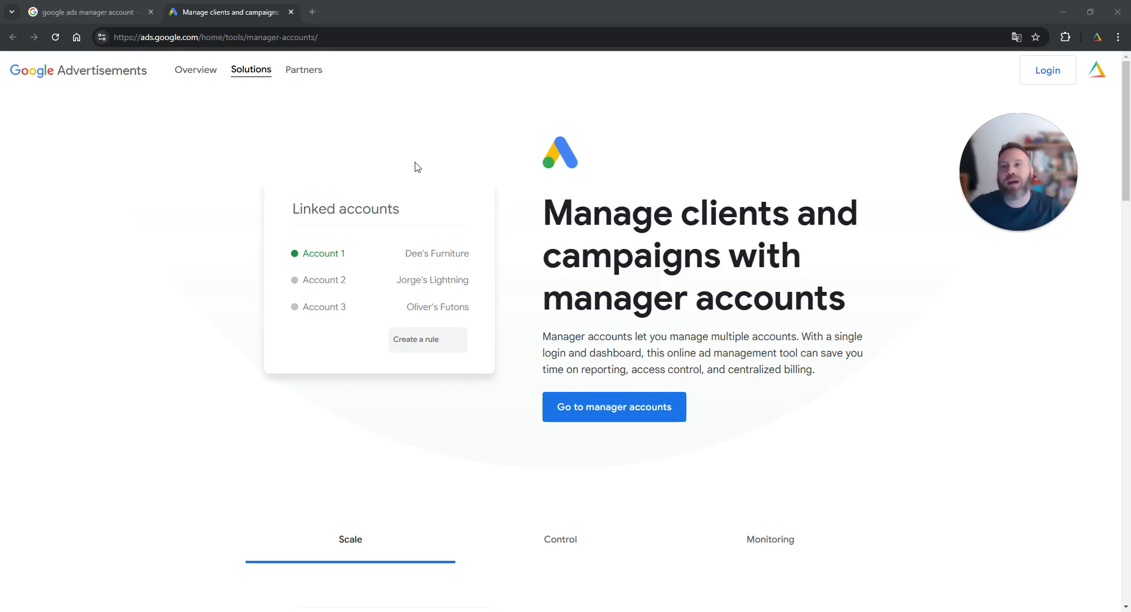
Highlight the 'google ads manager account' search query and the top result's title
{"action": "left_click", "coordinate": [107, 15]}
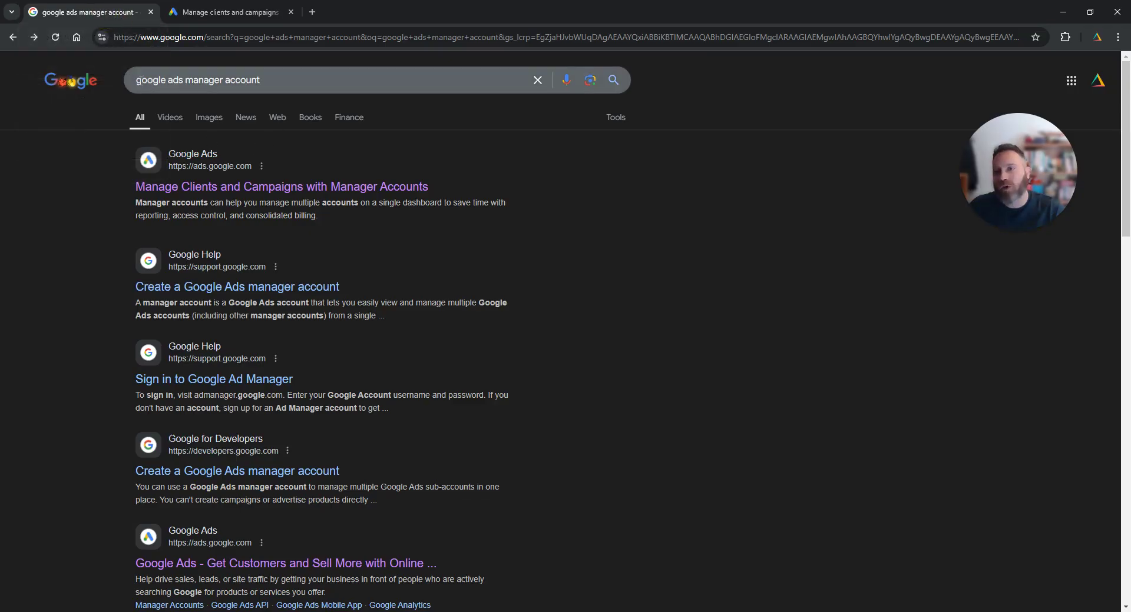
{"action": "left_click_drag", "start_coordinate": [138, 80], "coordinate": [273, 75]}
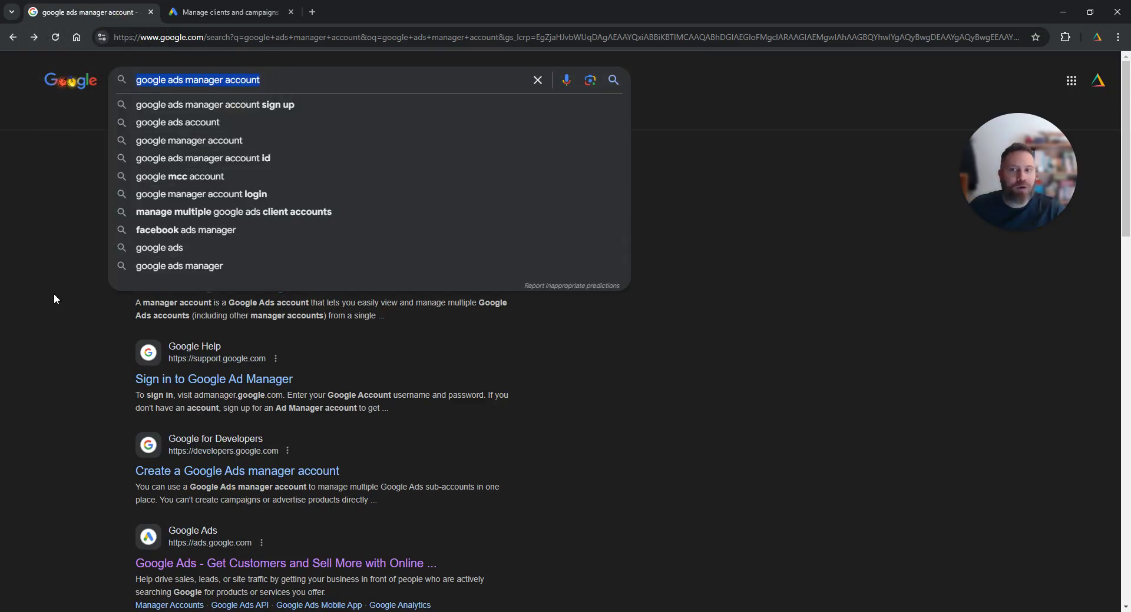
{"action": "left_click", "coordinate": [86, 210]}
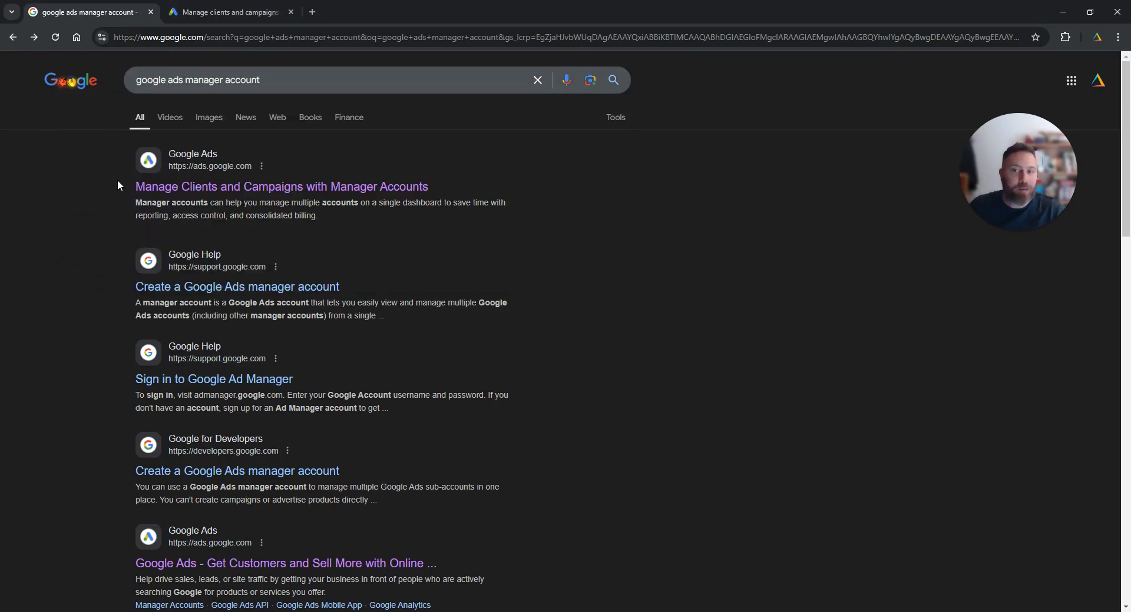
{"action": "left_click_drag", "start_coordinate": [135, 187], "coordinate": [459, 194]}
Return to the Ads manager accounts page and start creating a manager account
{"action": "left_click", "coordinate": [249, 10]}
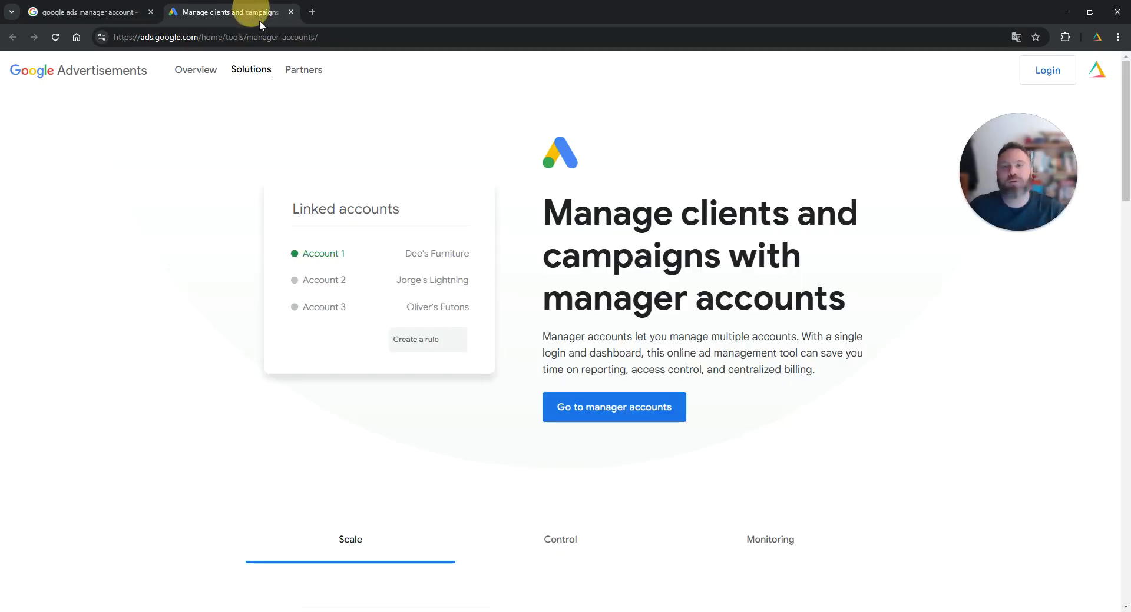
{"action": "left_click", "coordinate": [224, 39]}
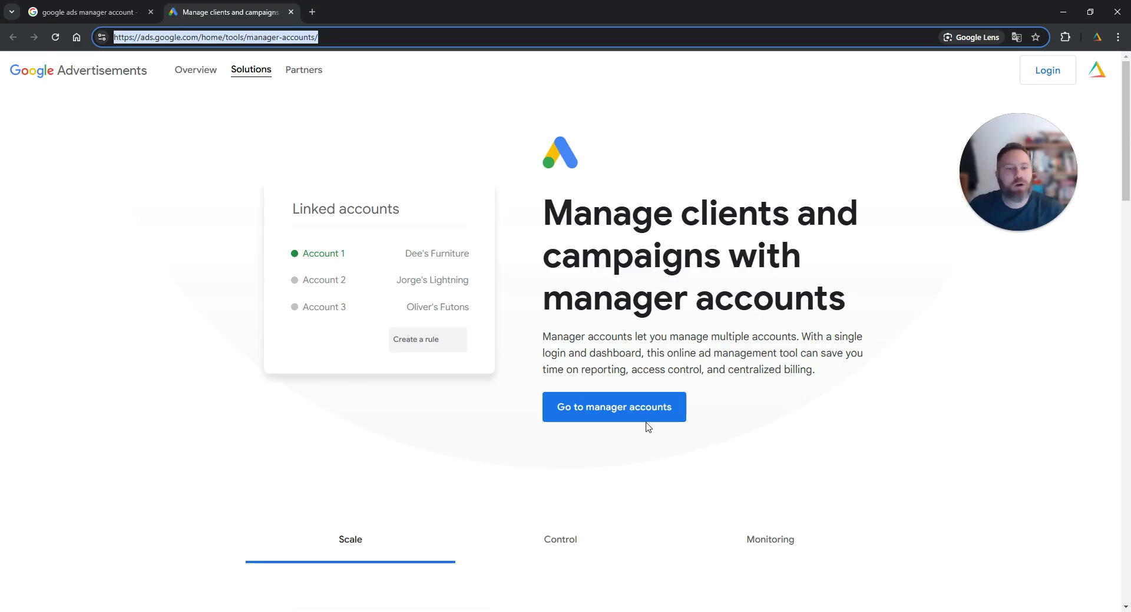
{"action": "left_click", "coordinate": [624, 415]}
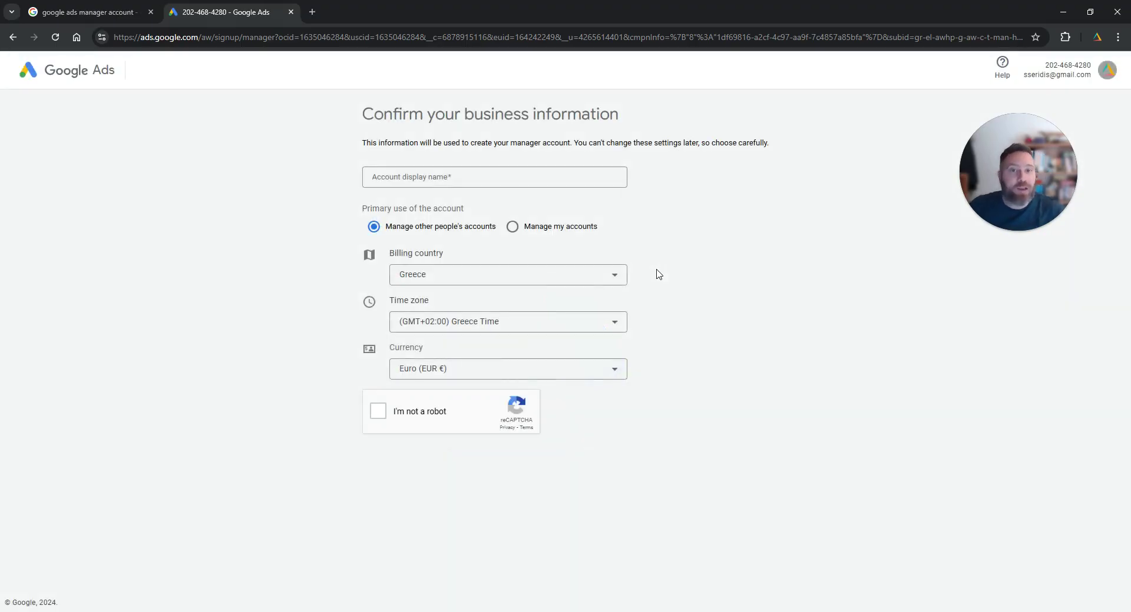
Enter display name 'XYZ Lab Manager Account', keep Manage other people's accounts, and pass reCAPTCHA
{"action": "left_click", "coordinate": [494, 176]}
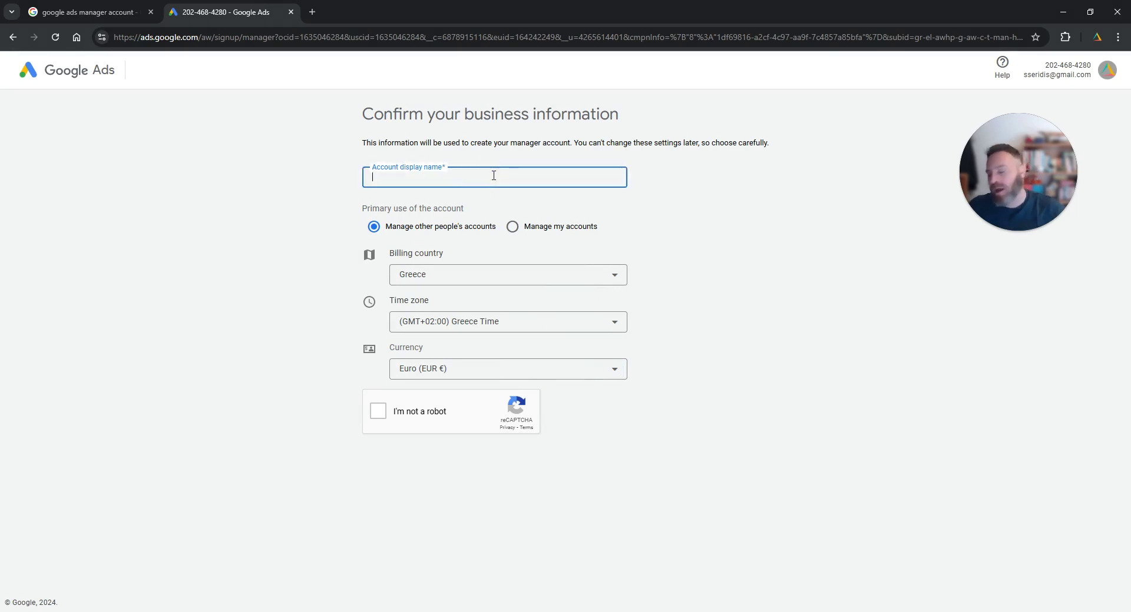
{"action": "type", "text": "xxx"}
{"action": "key", "text": "BackSpace"}
{"action": "key", "text": "BackSpace"}
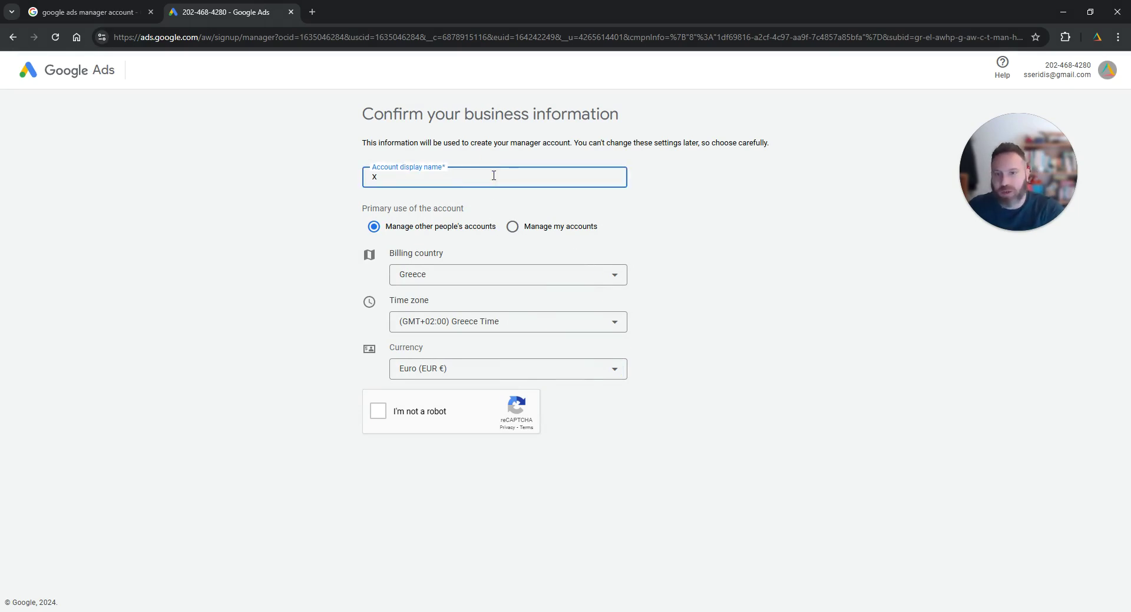
{"action": "type", "text": "YZ Lab"}
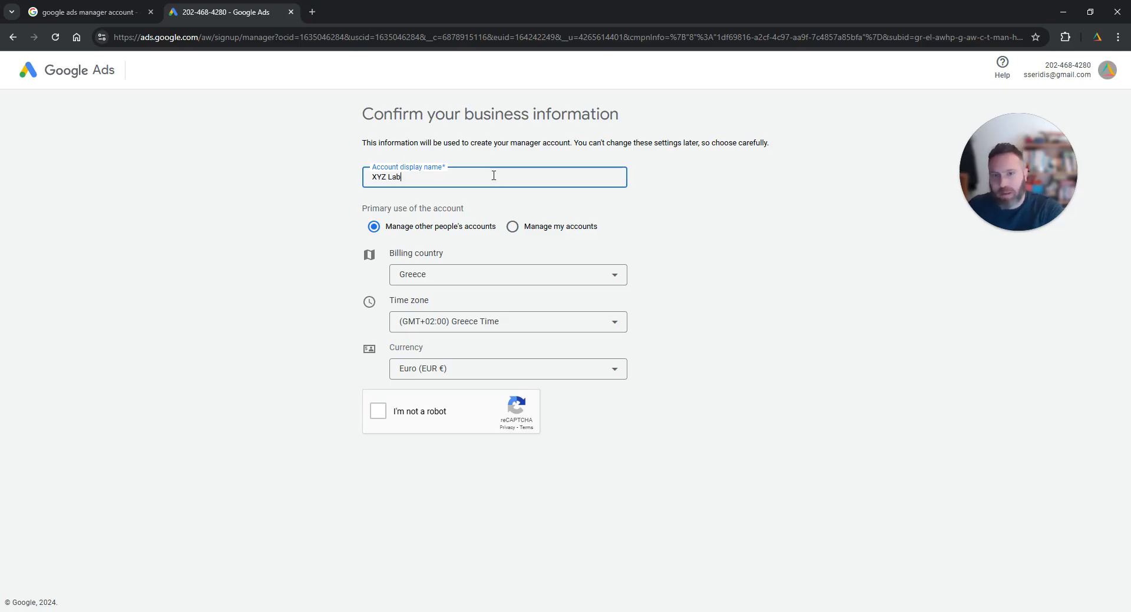
{"action": "type", "text": " Manager"}
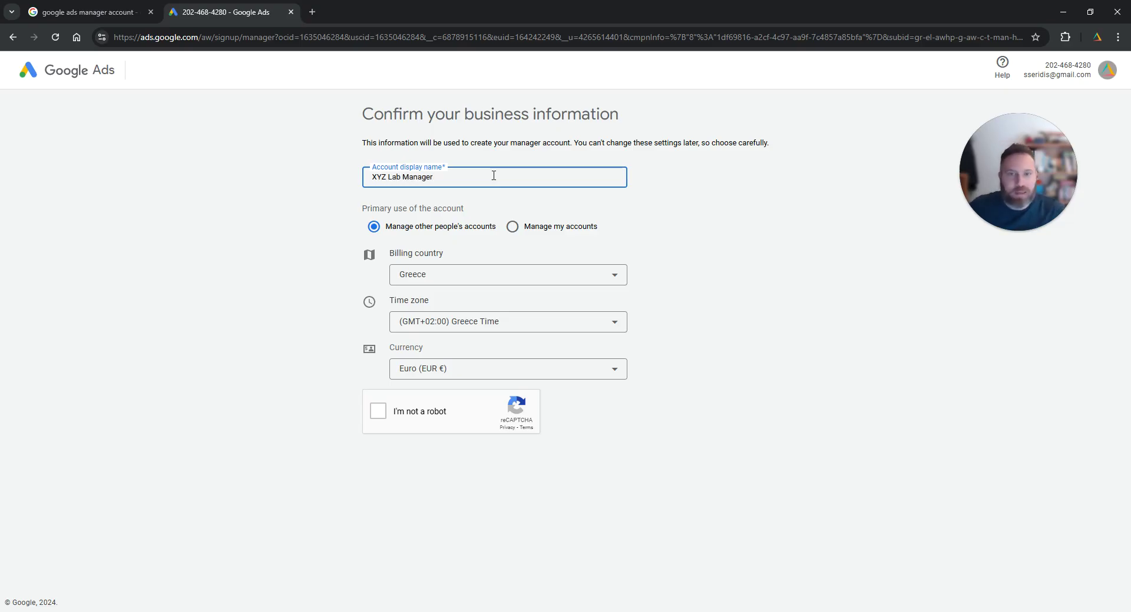
{"action": "type", "text": " Accopunt"}
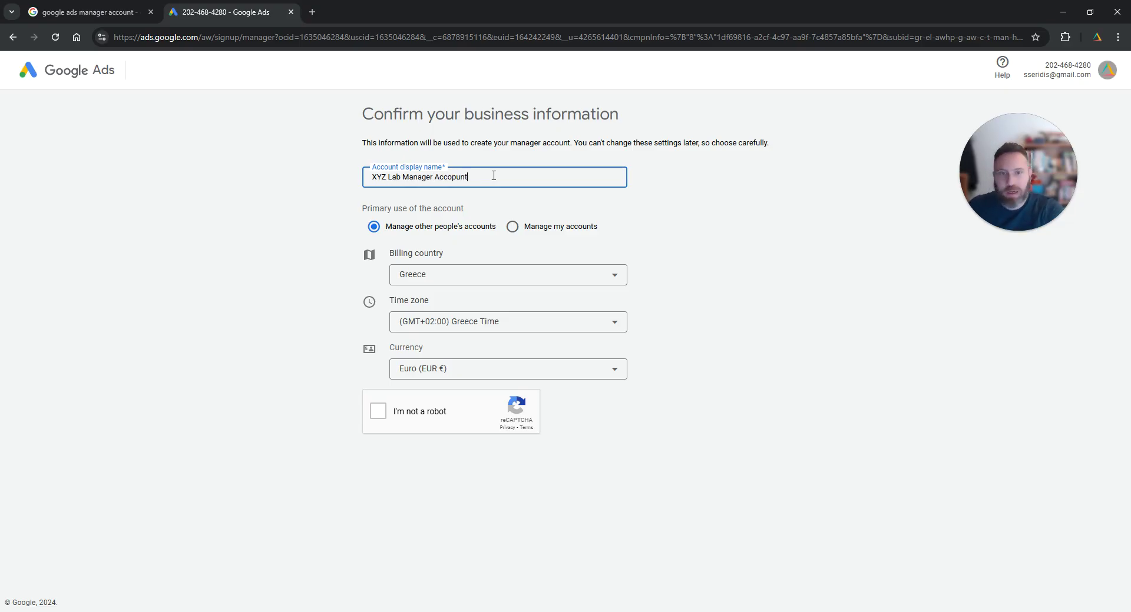
{"action": "key", "text": "BackSpace"}
{"action": "key", "text": "BackSpace"}
{"action": "key", "text": "BackSpace"}
{"action": "key", "text": "BackSpace"}
{"action": "type", "text": "unt"}
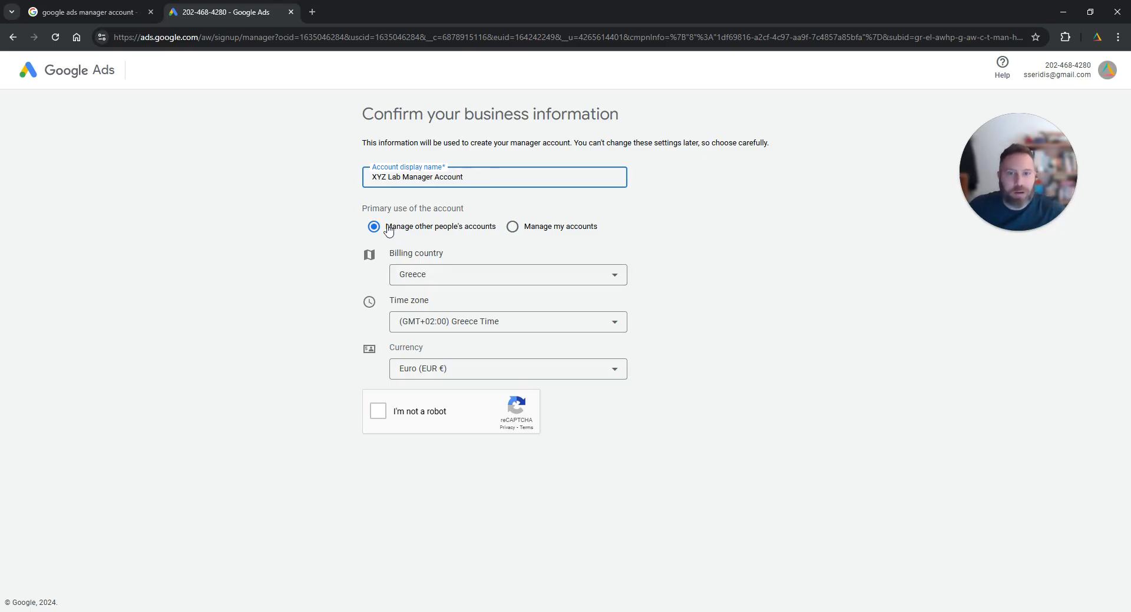
{"action": "left_click_drag", "start_coordinate": [386, 228], "coordinate": [504, 233]}
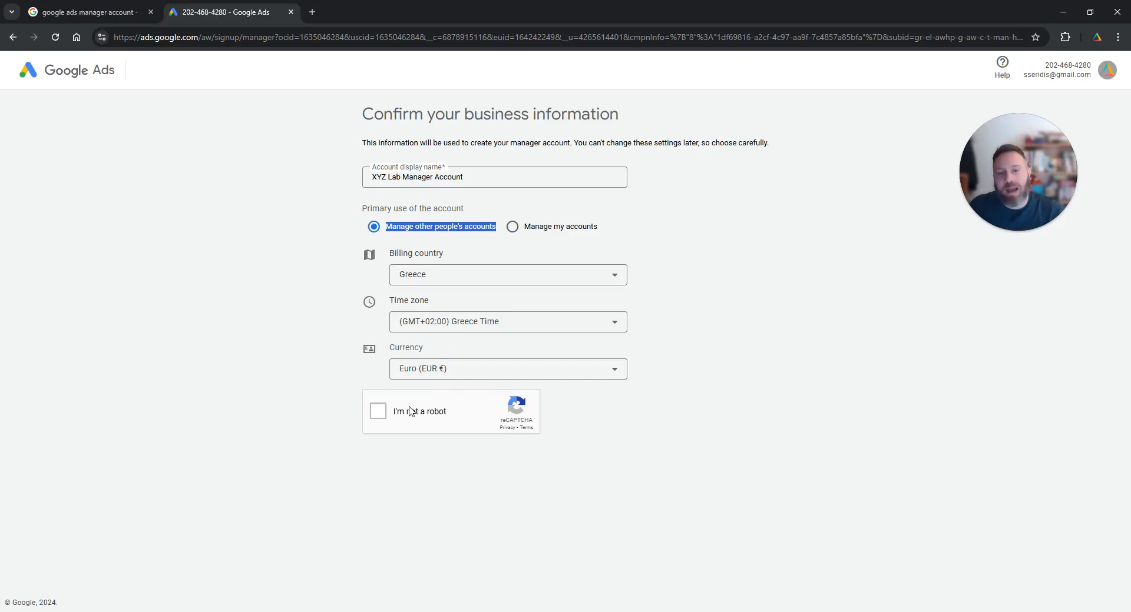
{"action": "left_click", "coordinate": [378, 412]}
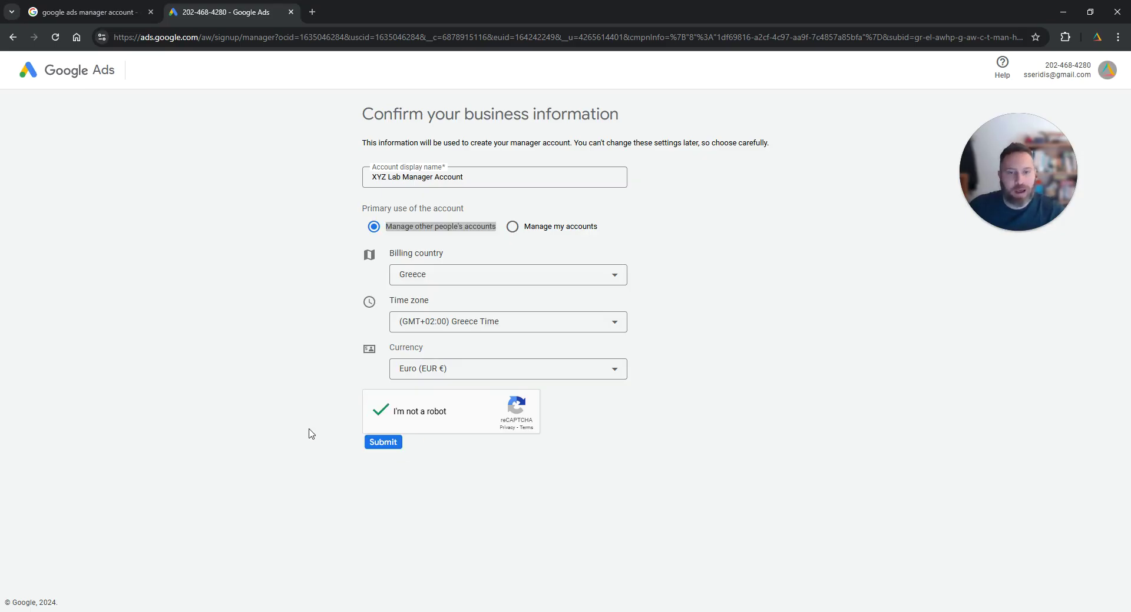
Submit the signup form and wait for the XYZ Lab Manager Account Overview
{"action": "left_click", "coordinate": [380, 445]}
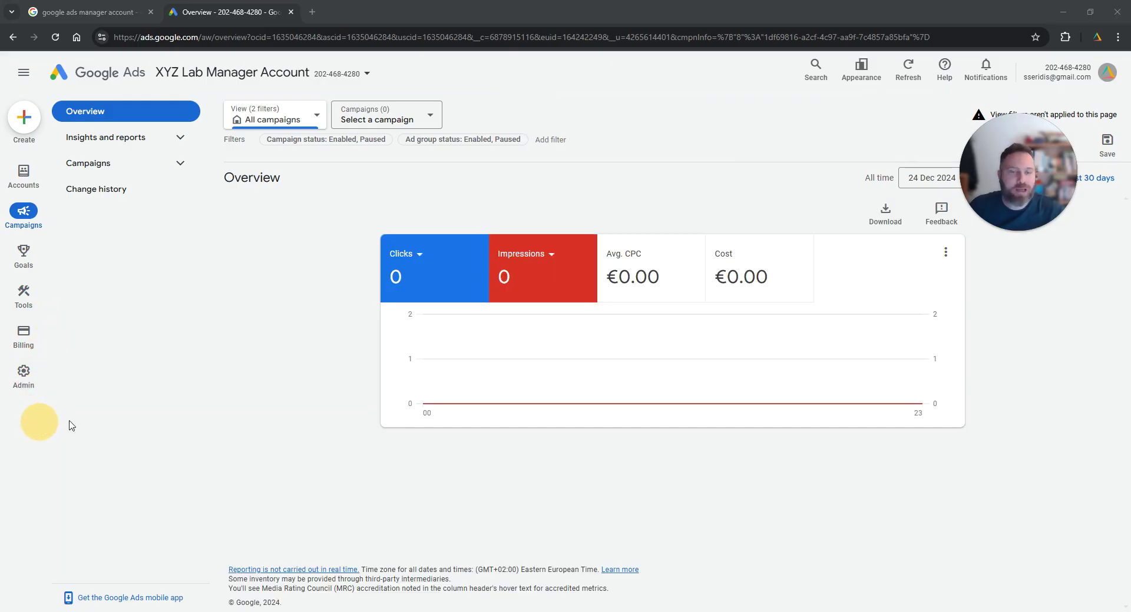
{"action": "mouse_move", "coordinate": [25, 174]}
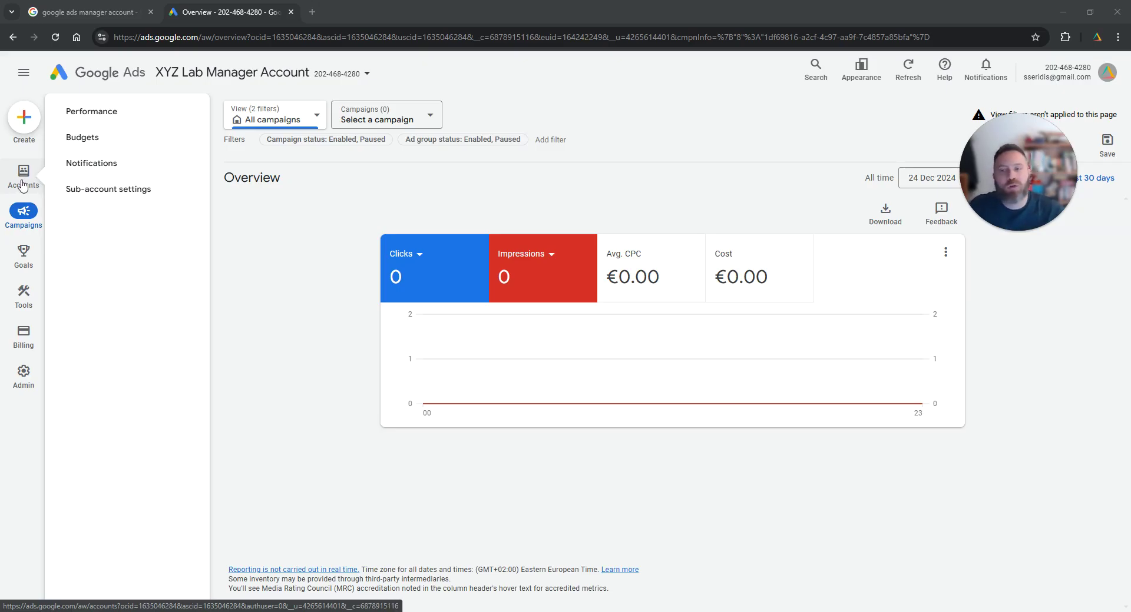
View Accounts, preview the Create new manager account form, then return to the empty list
{"action": "left_click", "coordinate": [21, 185]}
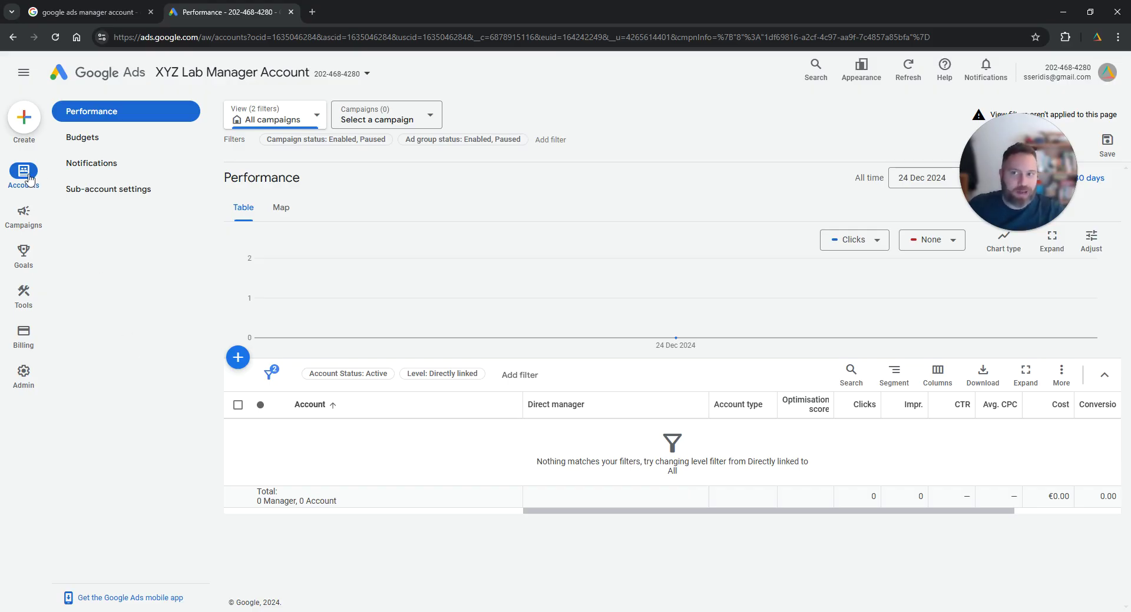
{"action": "left_click", "coordinate": [240, 362]}
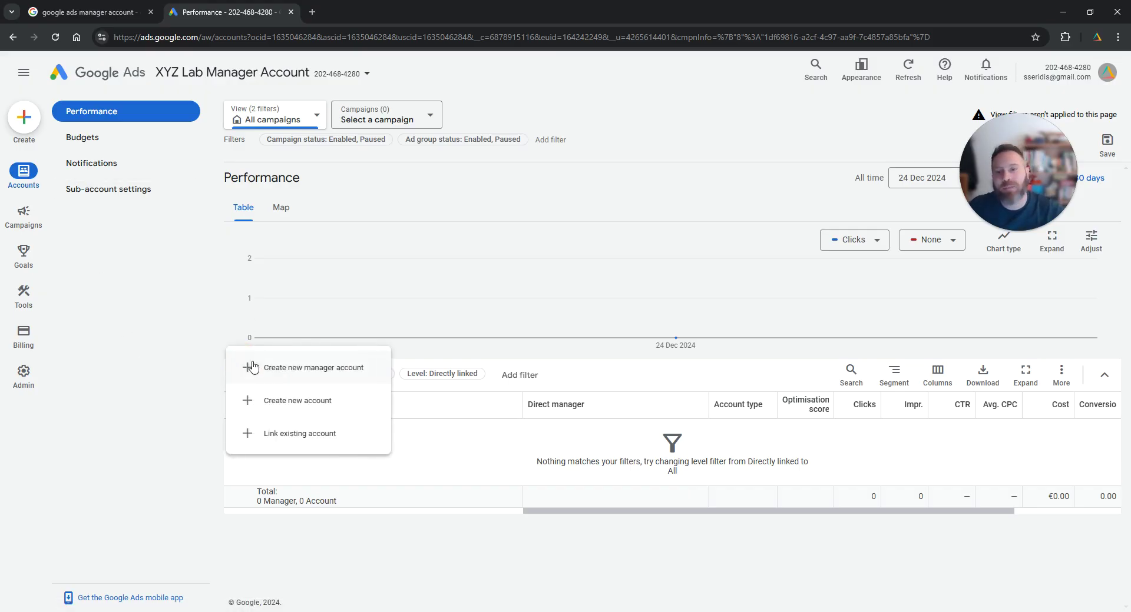
{"action": "left_click", "coordinate": [320, 370]}
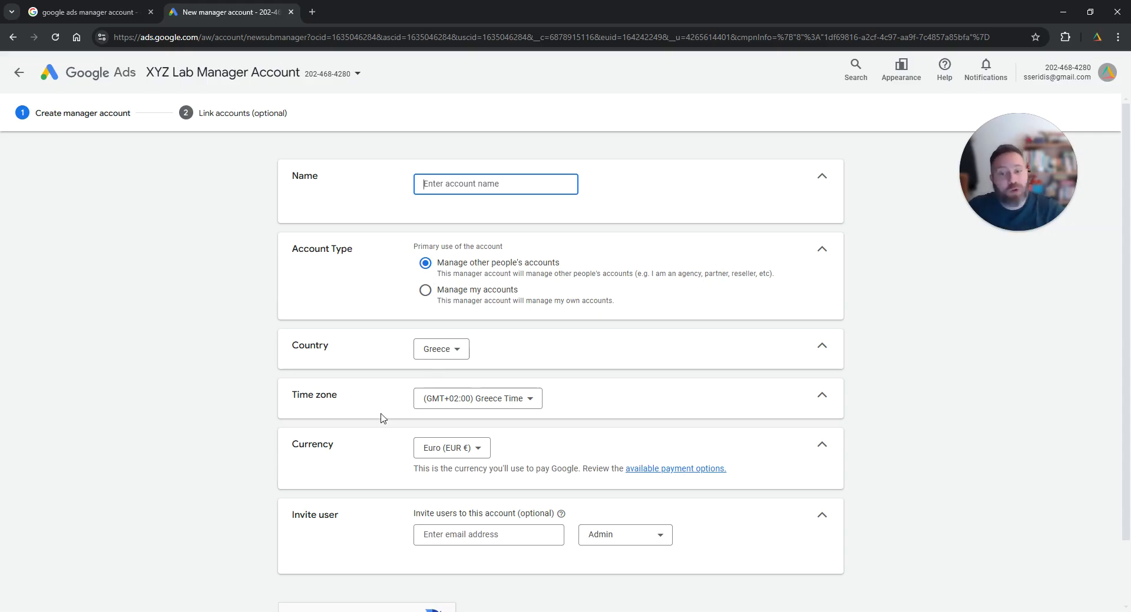
{"action": "scroll", "coordinate": [379, 418], "scroll_direction": "down", "scroll_amount": 1}
{"action": "scroll", "coordinate": [382, 421], "scroll_direction": "up", "scroll_amount": 1}
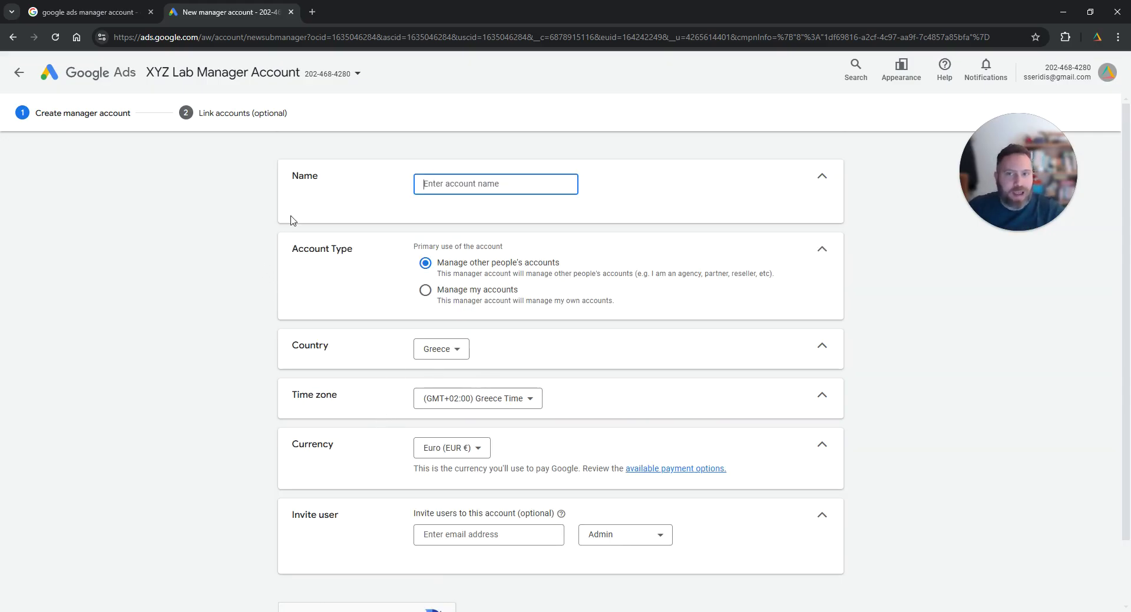
{"action": "left_click", "coordinate": [19, 73]}
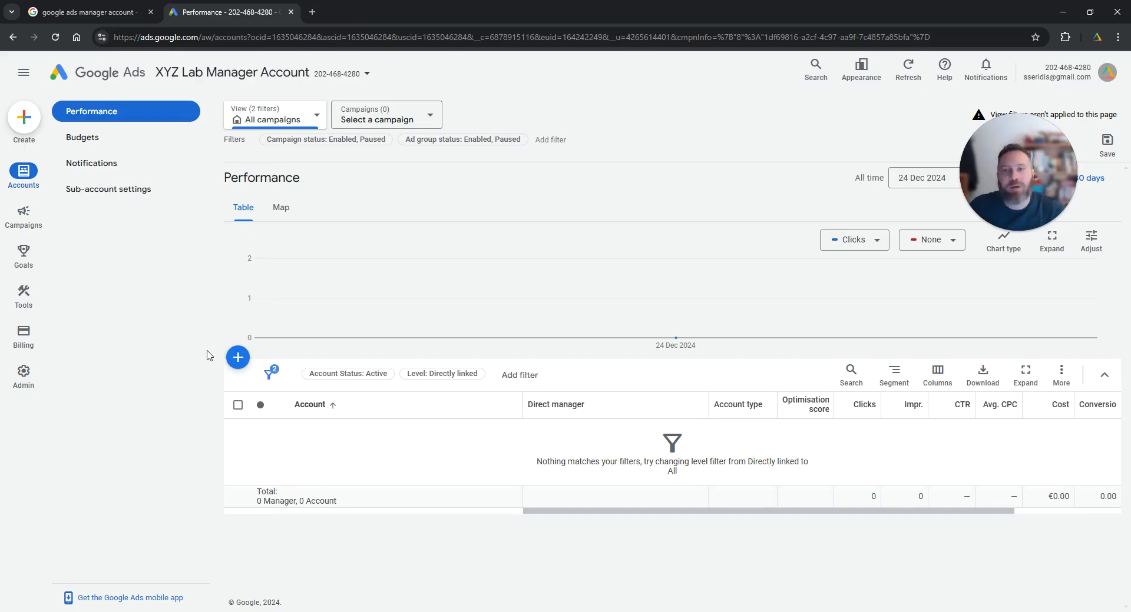
{"action": "left_click", "coordinate": [240, 365]}
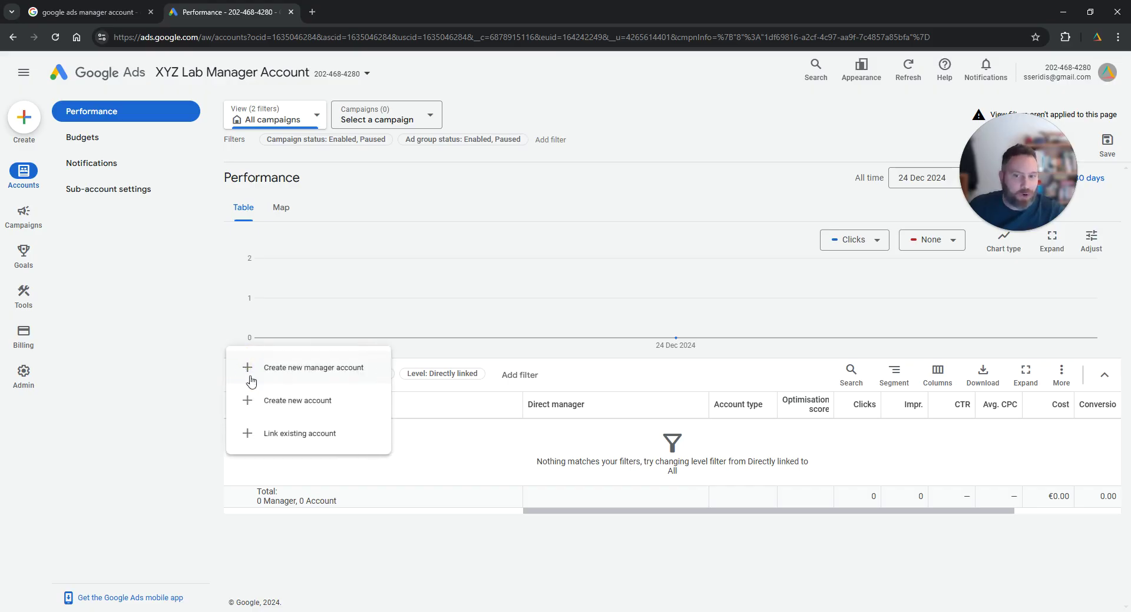
{"action": "left_click", "coordinate": [311, 447]}
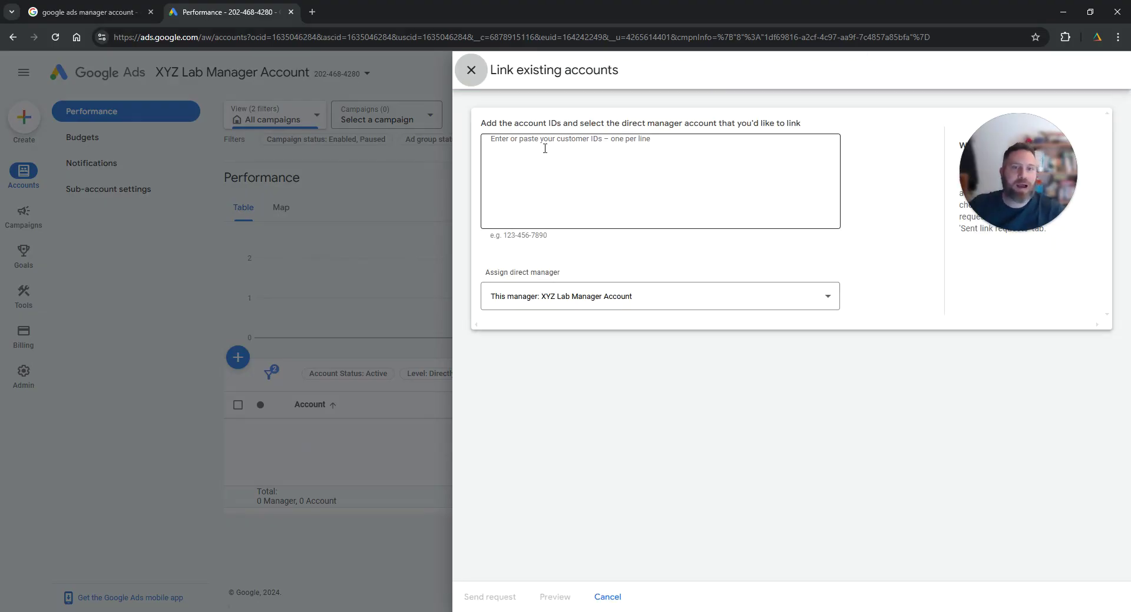
{"action": "left_click", "coordinate": [538, 145]}
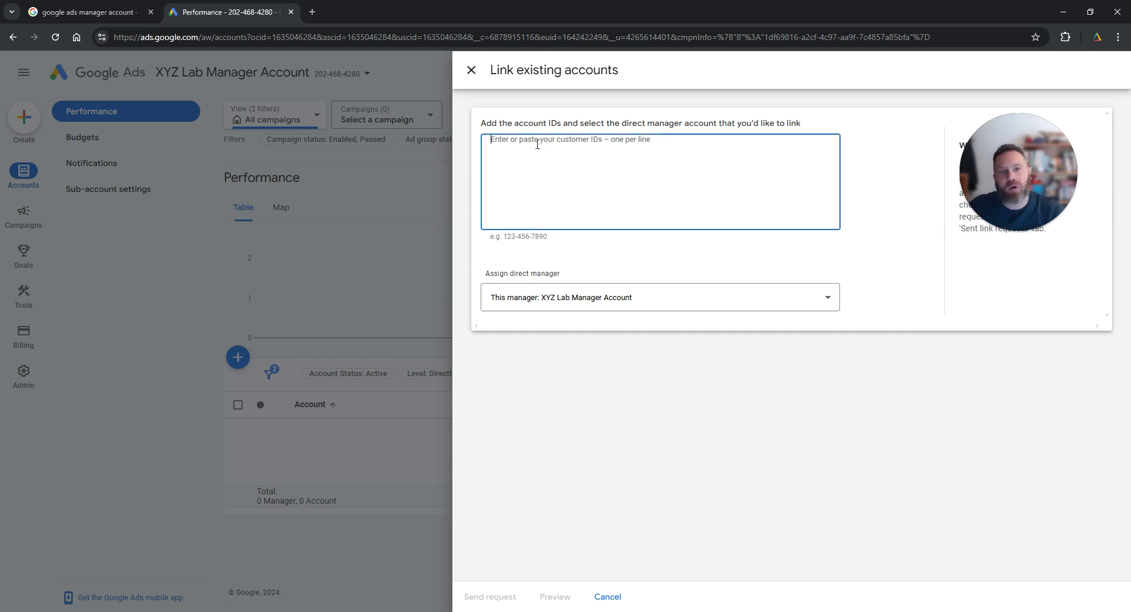
{"action": "left_click", "coordinate": [471, 70]}
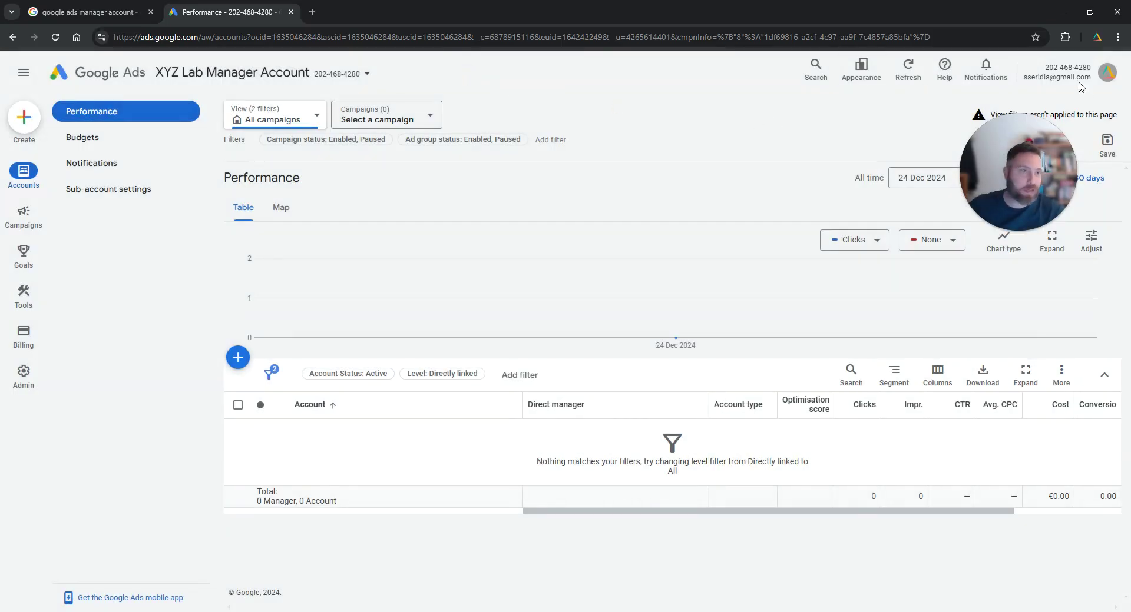
{"action": "left_click_drag", "start_coordinate": [1044, 68], "coordinate": [1085, 69]}
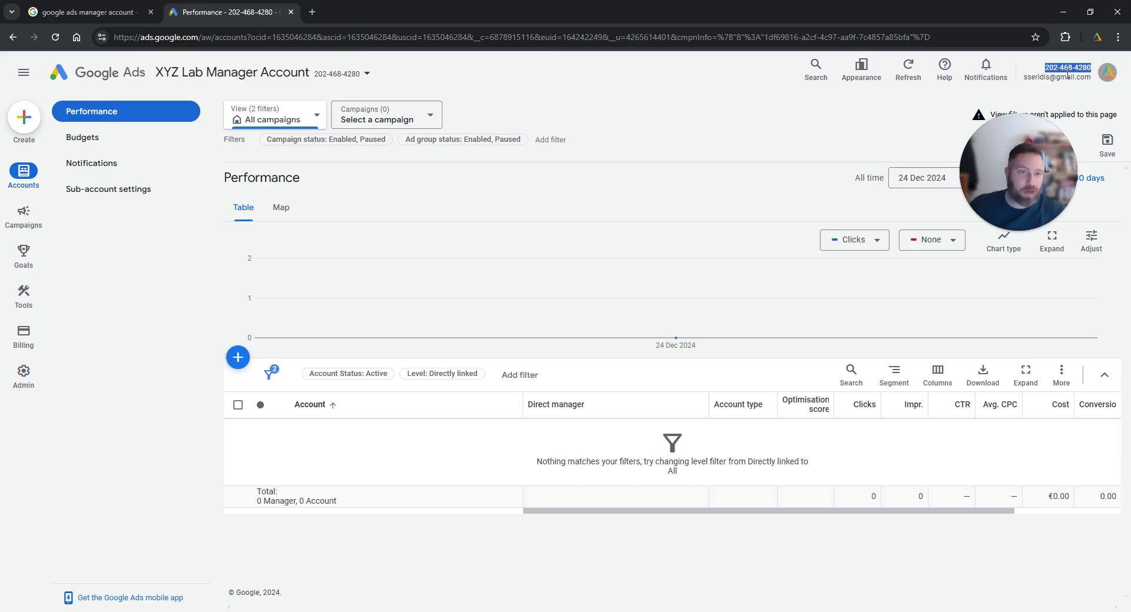
{"action": "left_click", "coordinate": [238, 357]}
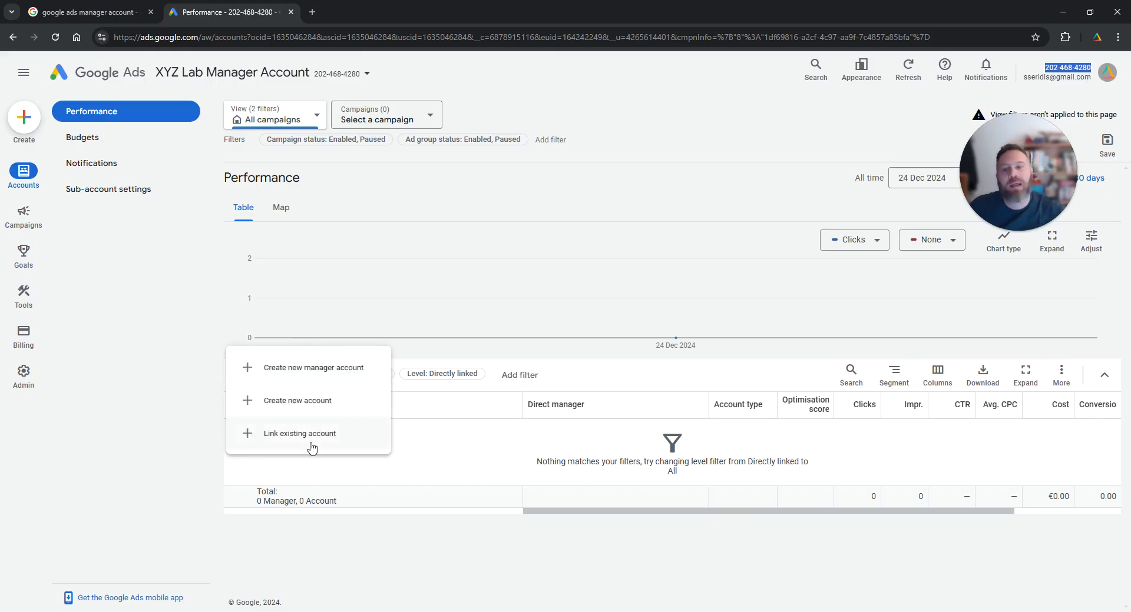
{"action": "left_click", "coordinate": [311, 439]}
{"action": "right_click", "coordinate": [534, 143]}
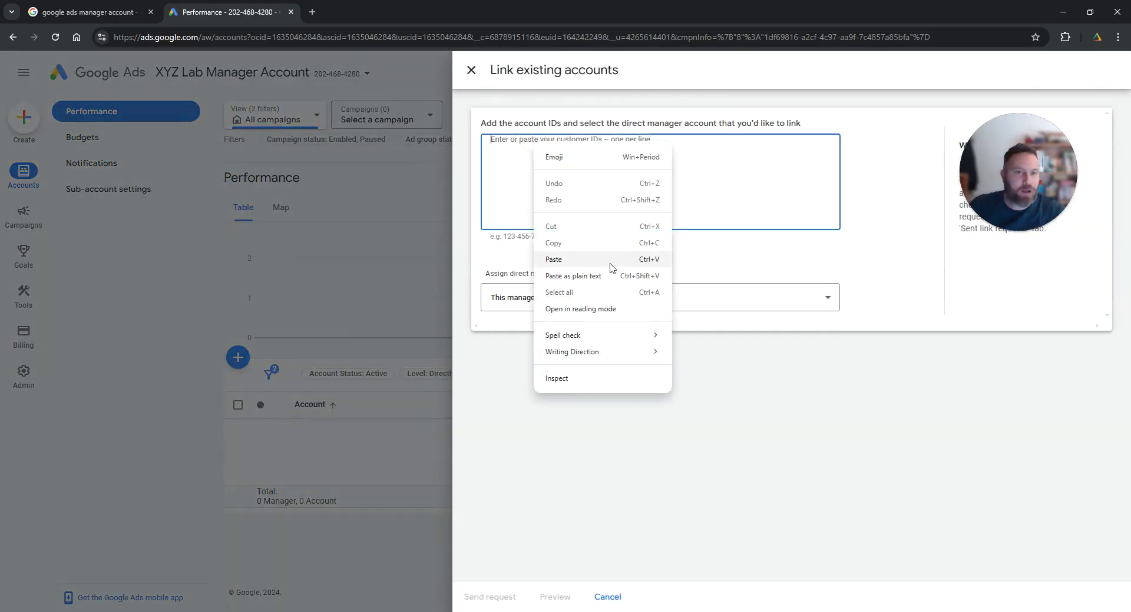
{"action": "left_click", "coordinate": [610, 264]}
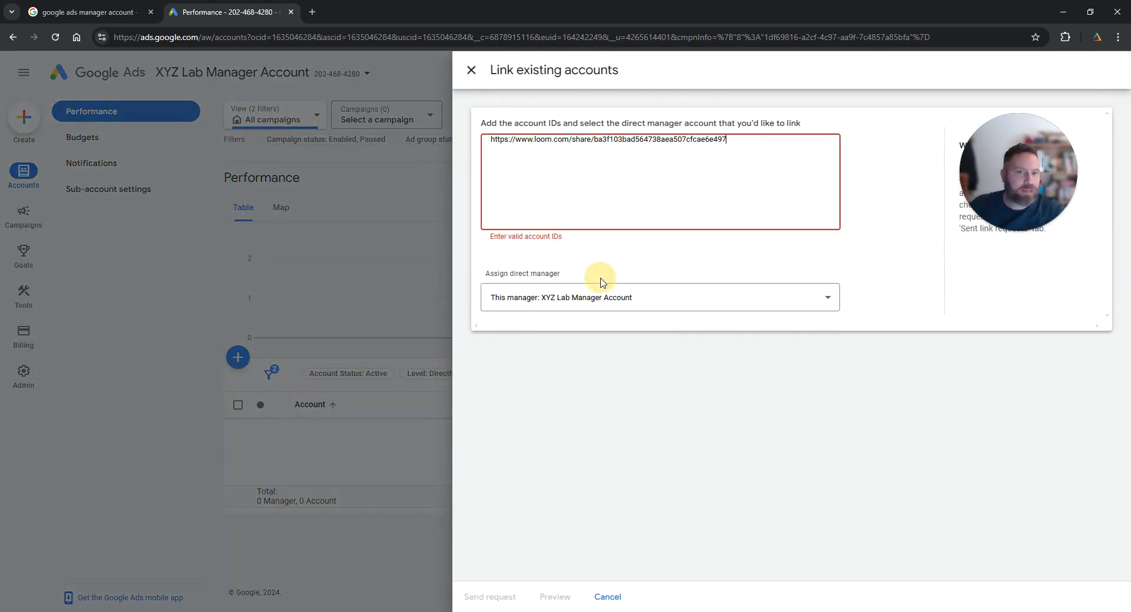
{"action": "triple_click", "coordinate": [605, 145]}
{"action": "key", "text": "BackSpace"}
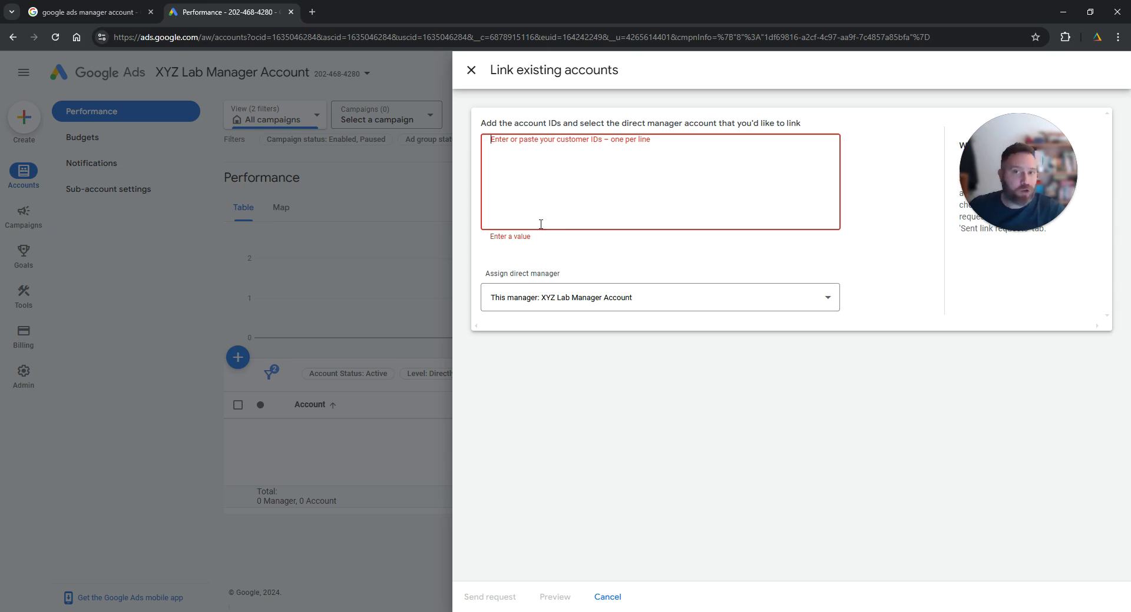
{"action": "left_click", "coordinate": [471, 75]}
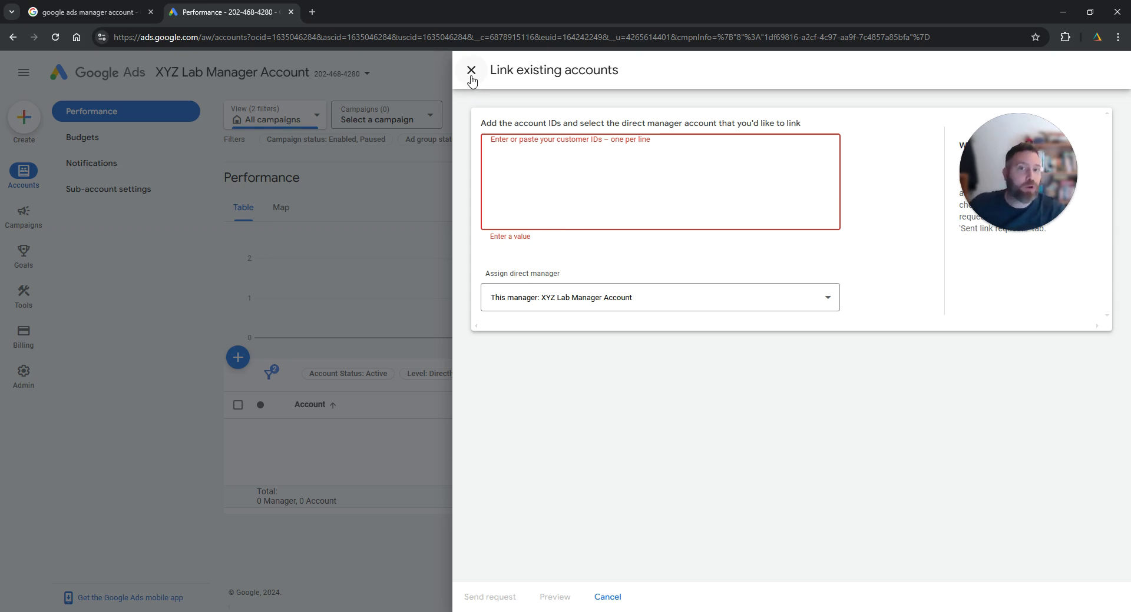